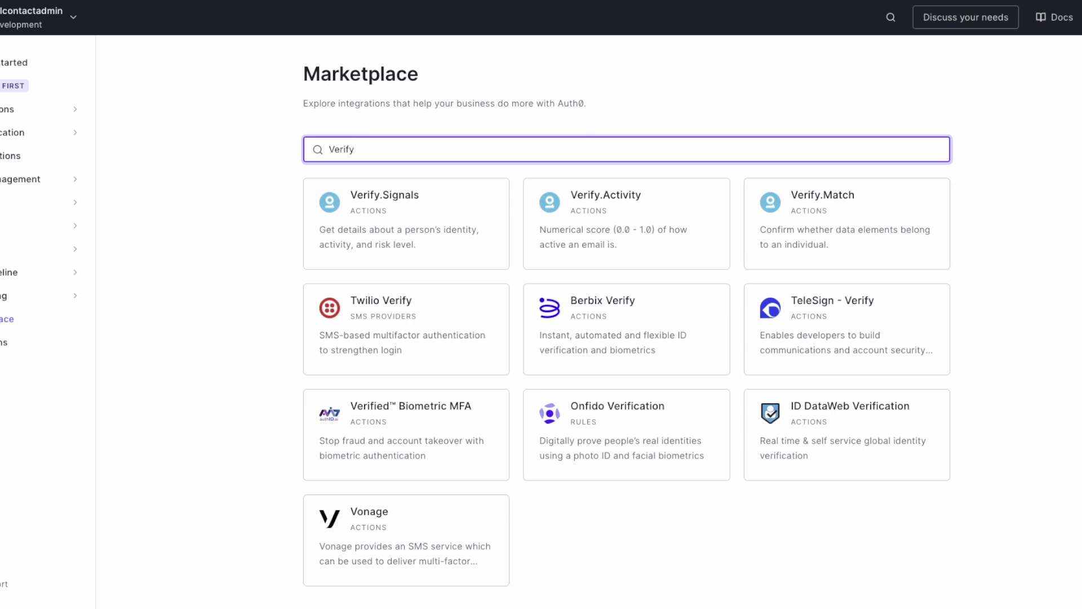
Step: Open the Pre User Registration flow under Actions > Flows and view its Custom actions
left_click(307, 1)
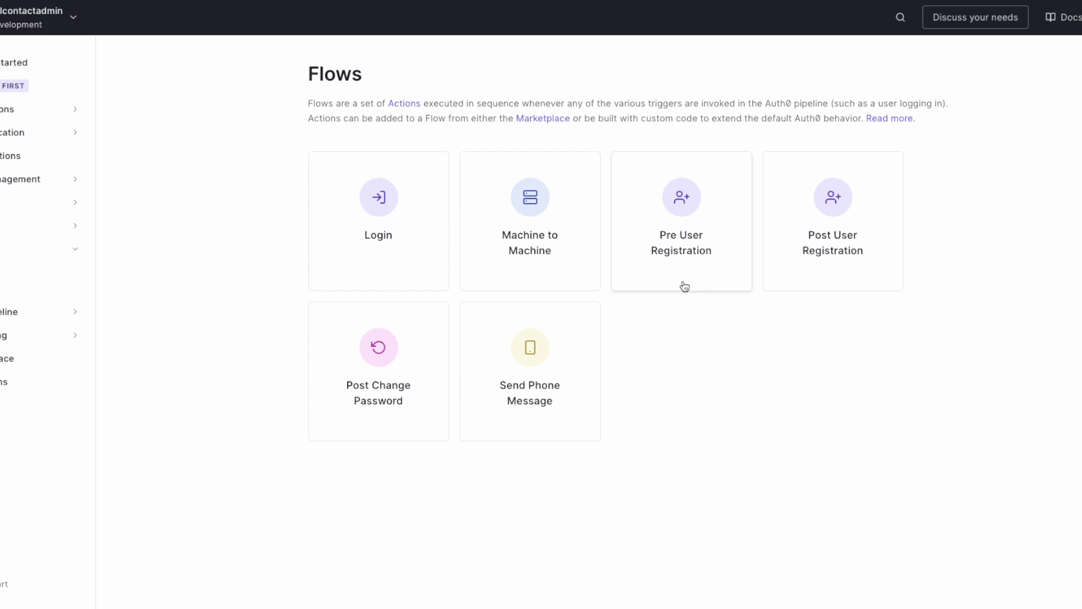
left_click(684, 287)
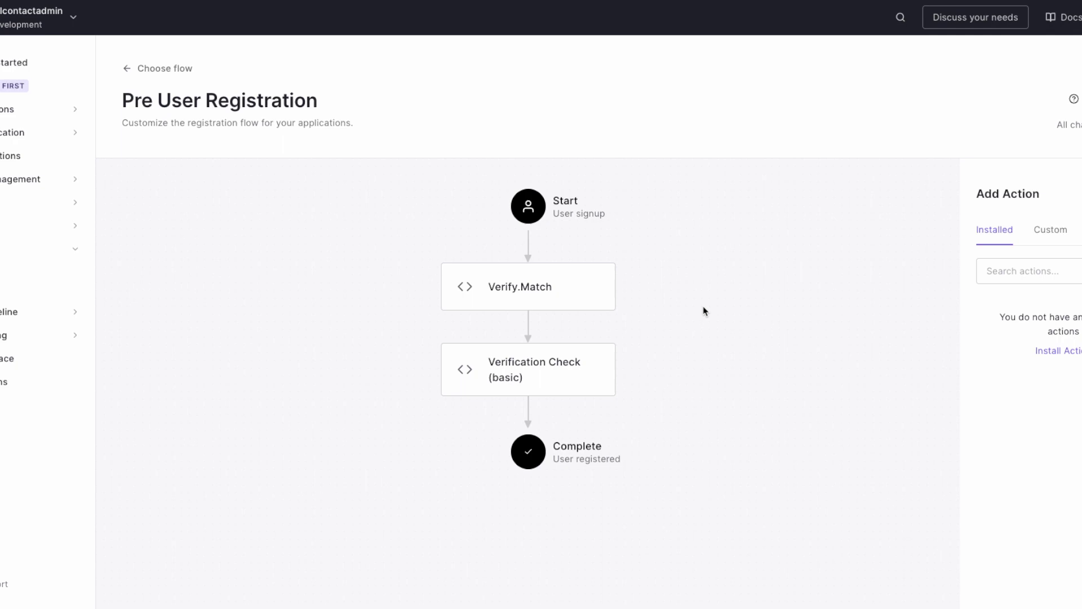
left_click(1062, 231)
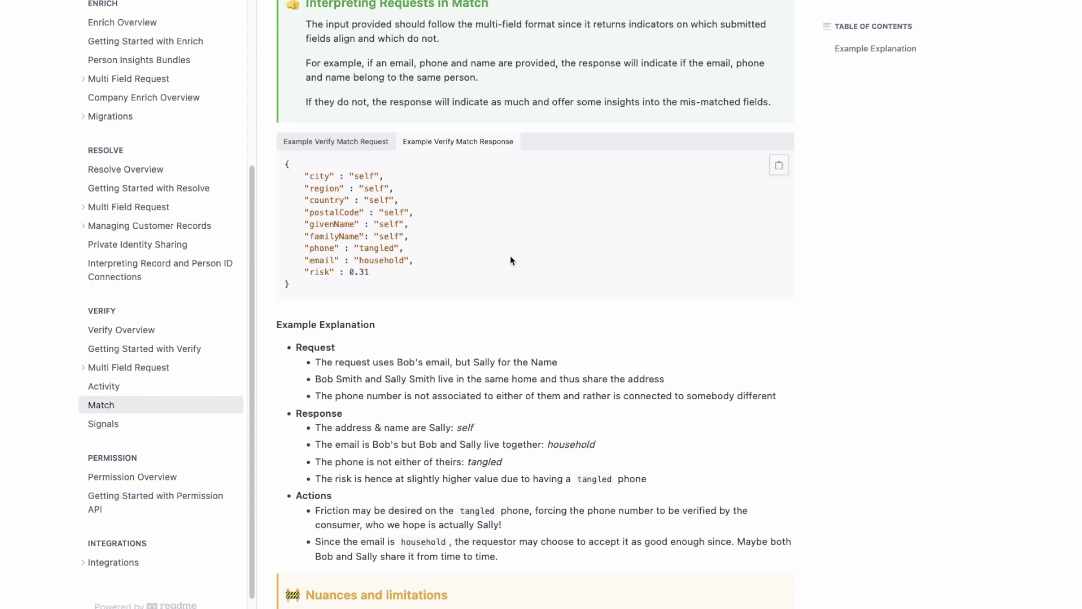
Step: Compare the example Verify Match request with the example response in the FullContact docs
left_click(367, 144)
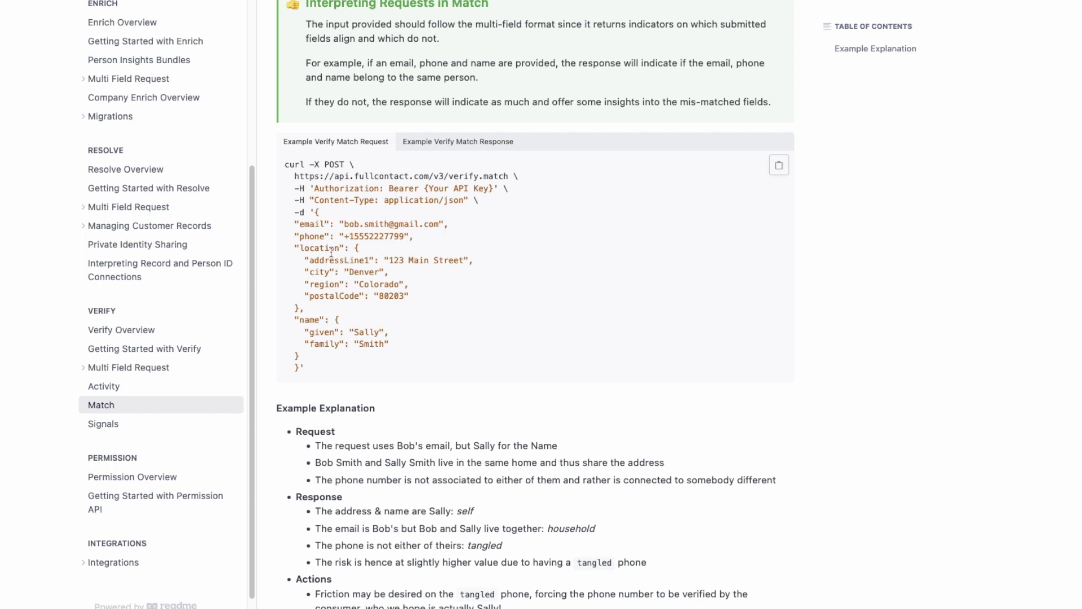
left_click(445, 143)
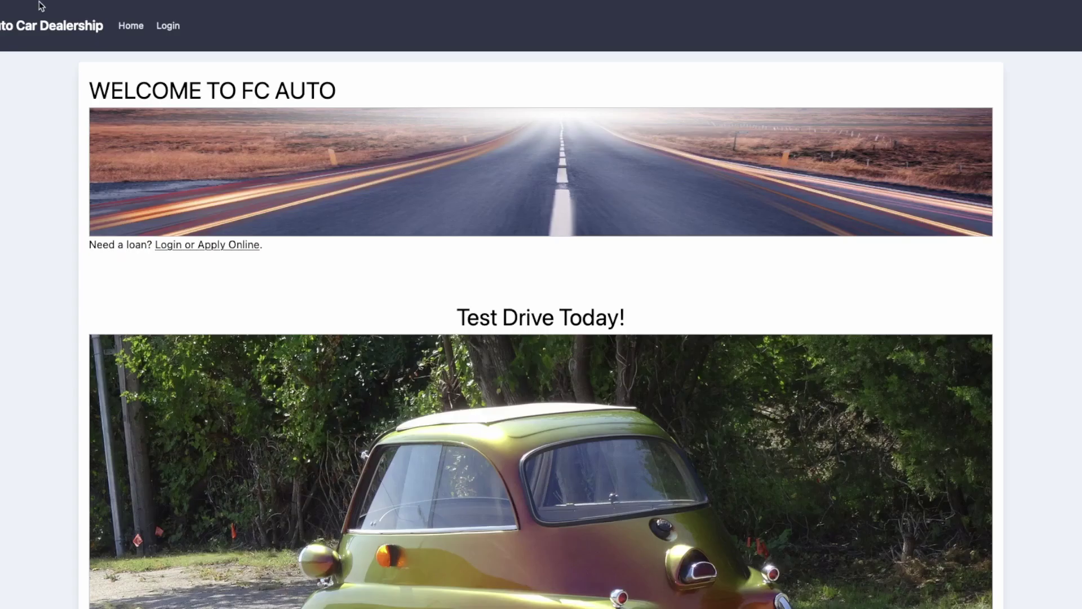
Step: Start the 2018 Cruiser EX loan application: Finance purchase, $2000 down payment, Individual application
left_click(196, 247)
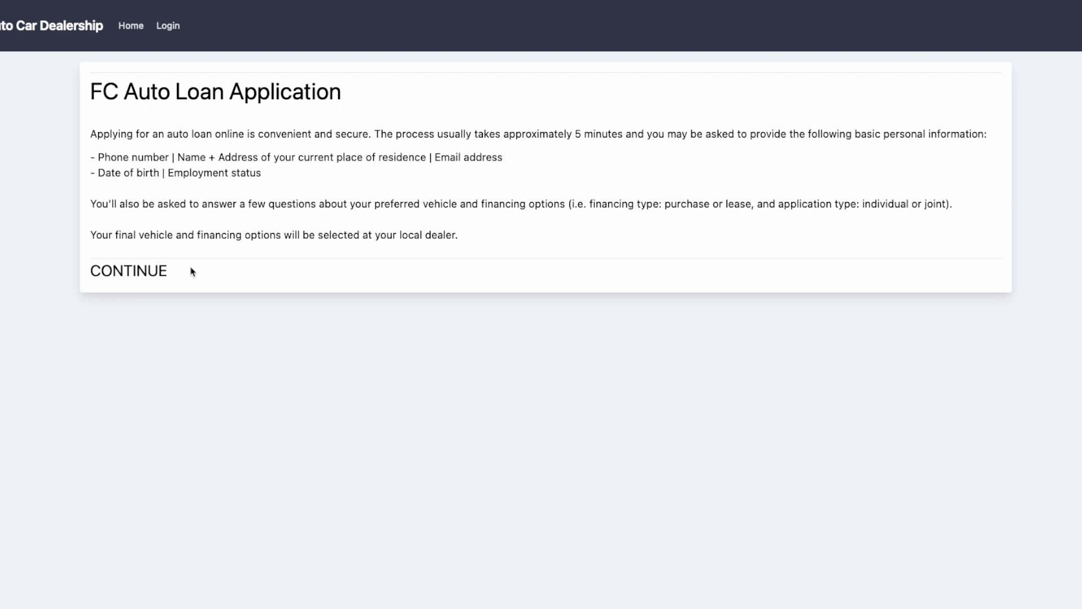
left_click(156, 277)
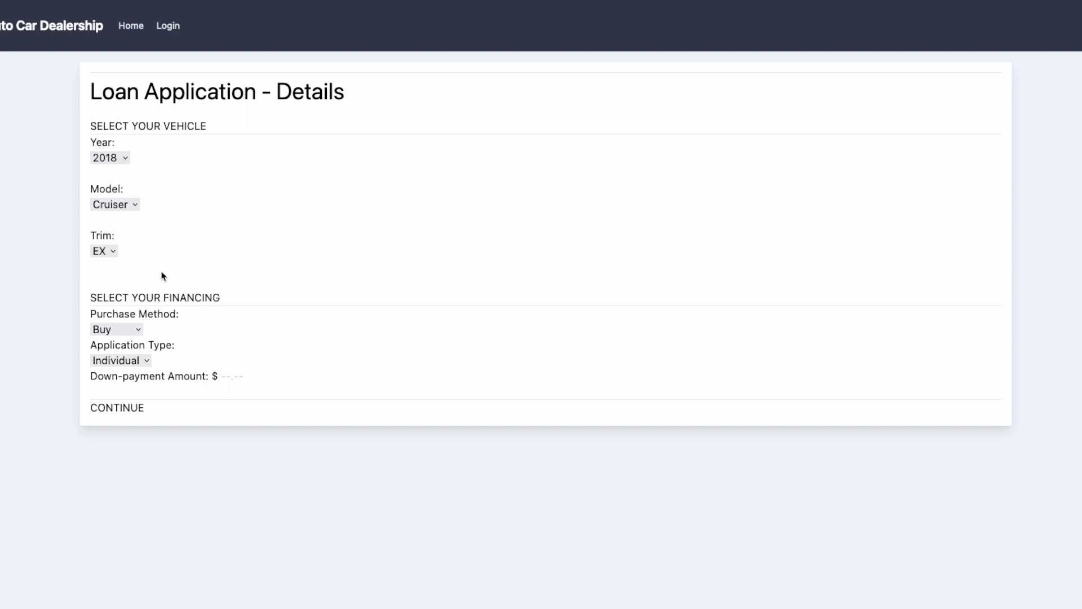
left_click(125, 334)
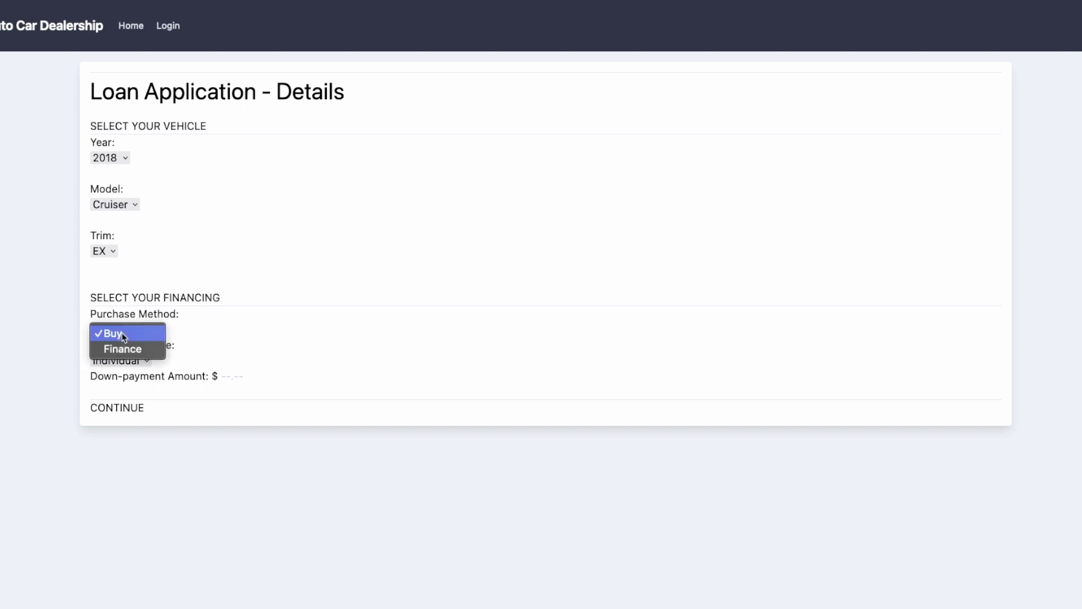
left_click(123, 349)
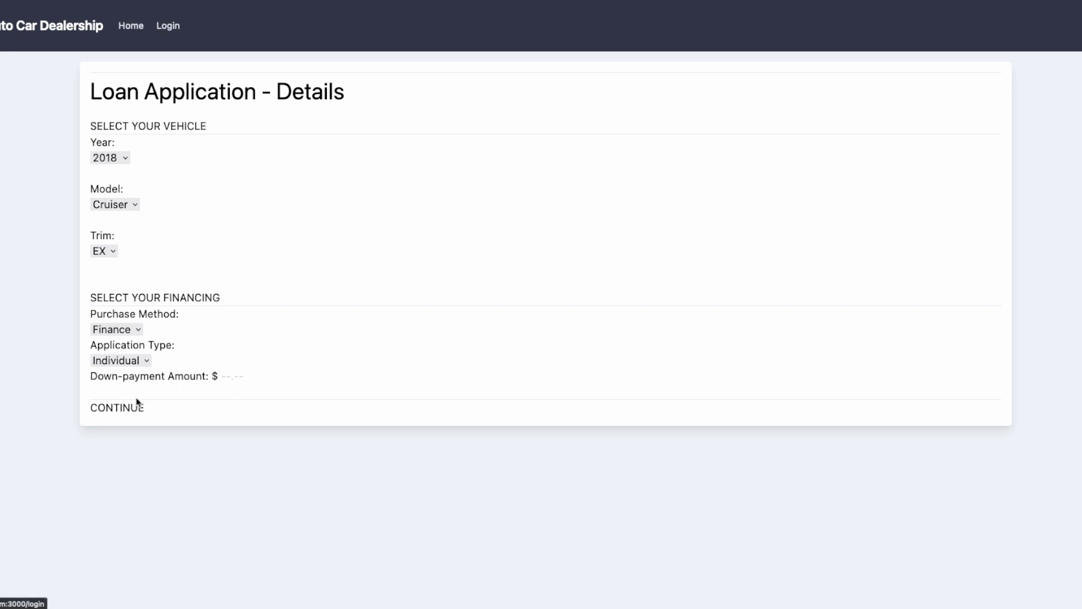
left_click(246, 377)
type("2000")
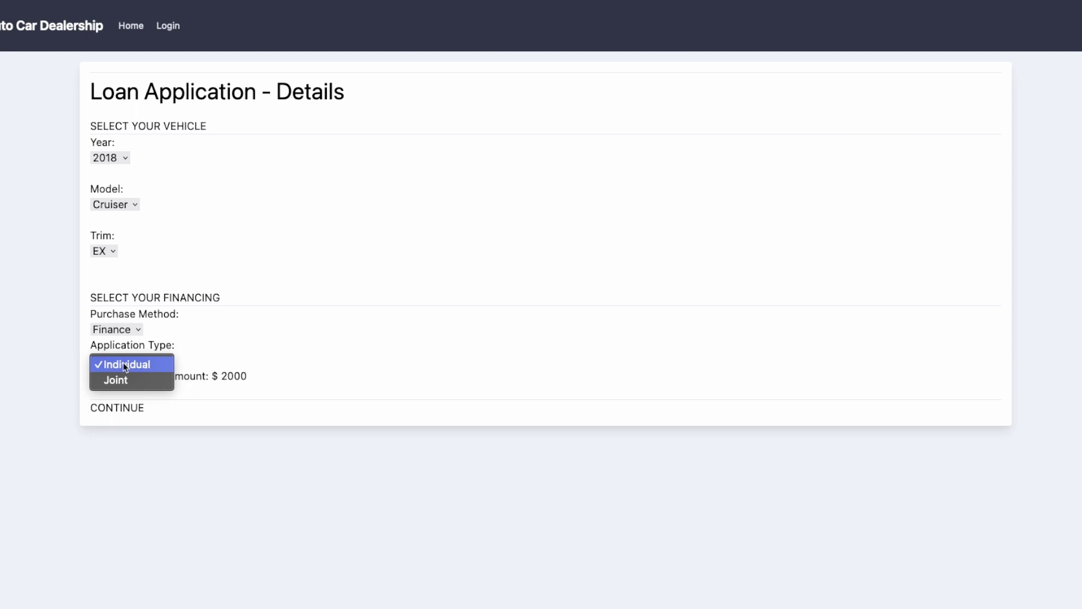
left_click(117, 361)
left_click(207, 411)
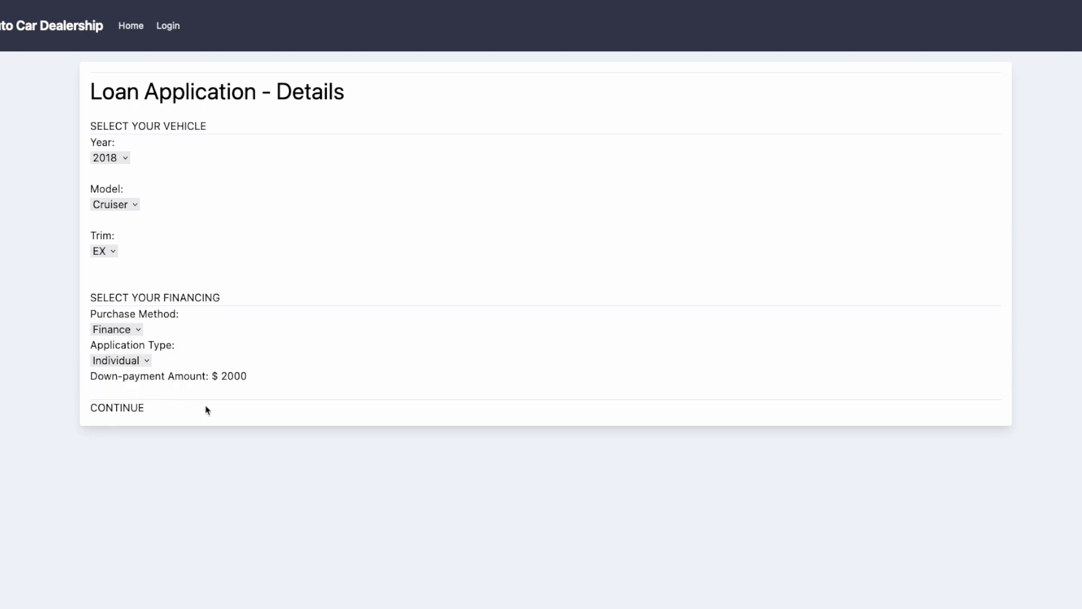
Step: Autofill the sign-up form with unknown-email demo data, then replace the email's name part
left_click(119, 411)
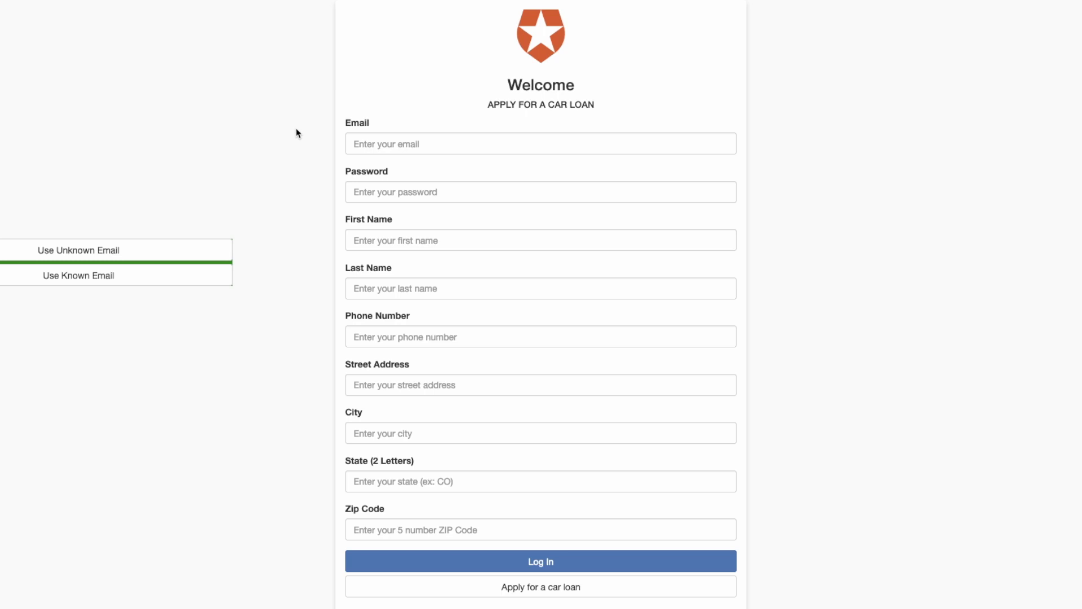
left_click(159, 256)
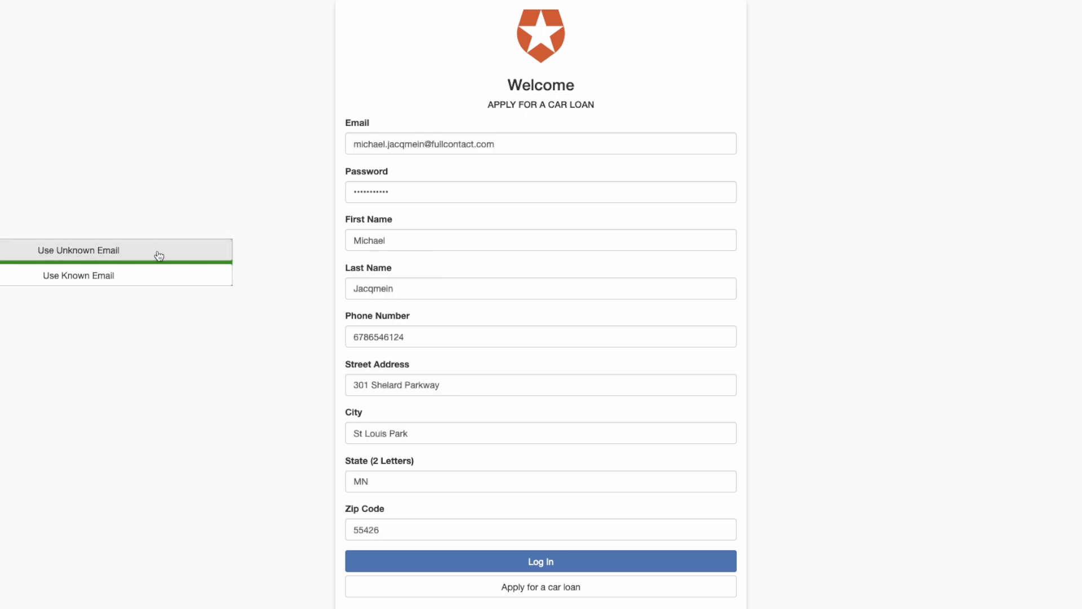
left_click(425, 141)
left_click_drag(424, 141, 341, 141)
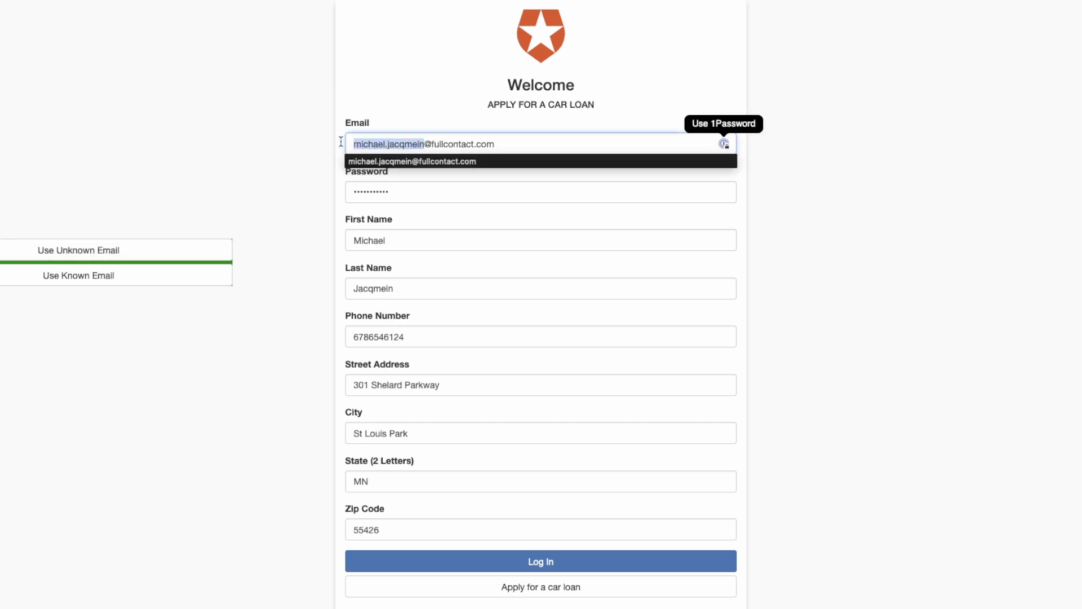
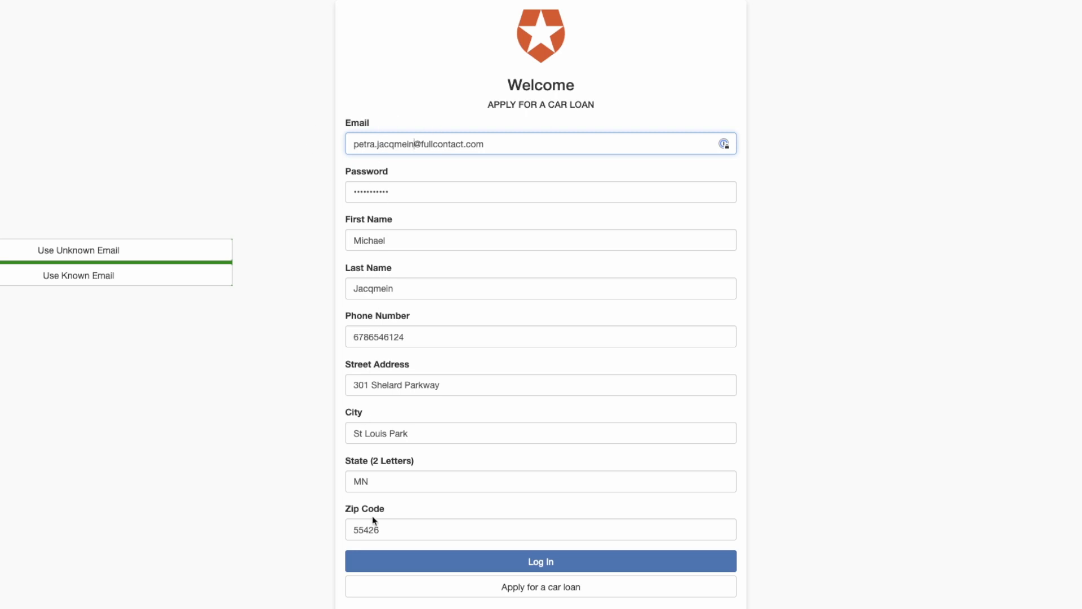
Step: Resubmit the application with employer FullContact, job title Solutioneer and the applicant's birth date
left_click(496, 592)
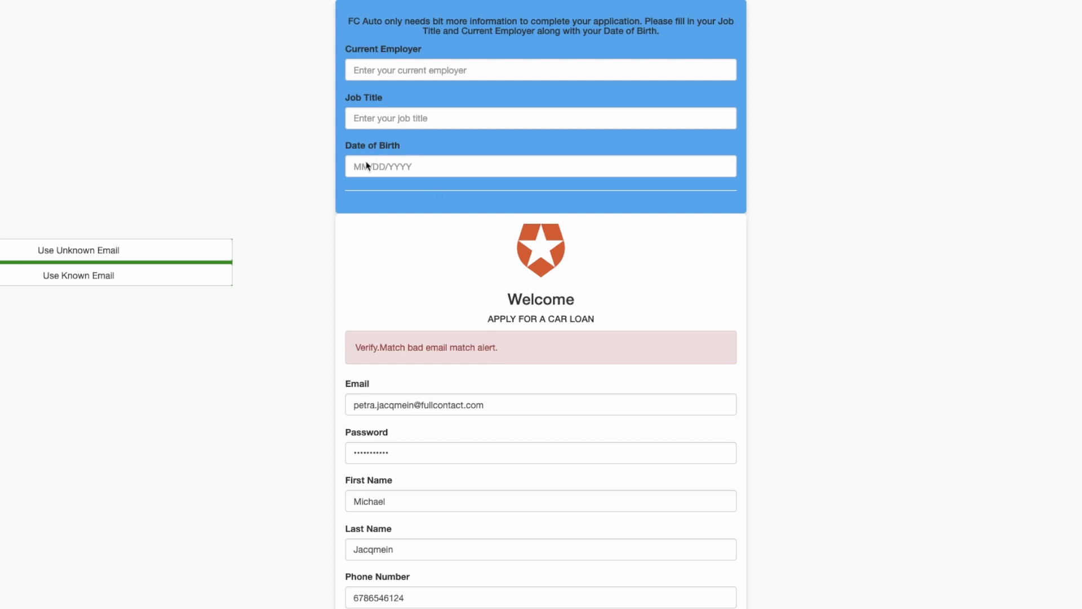
left_click(372, 63)
type("FullContact")
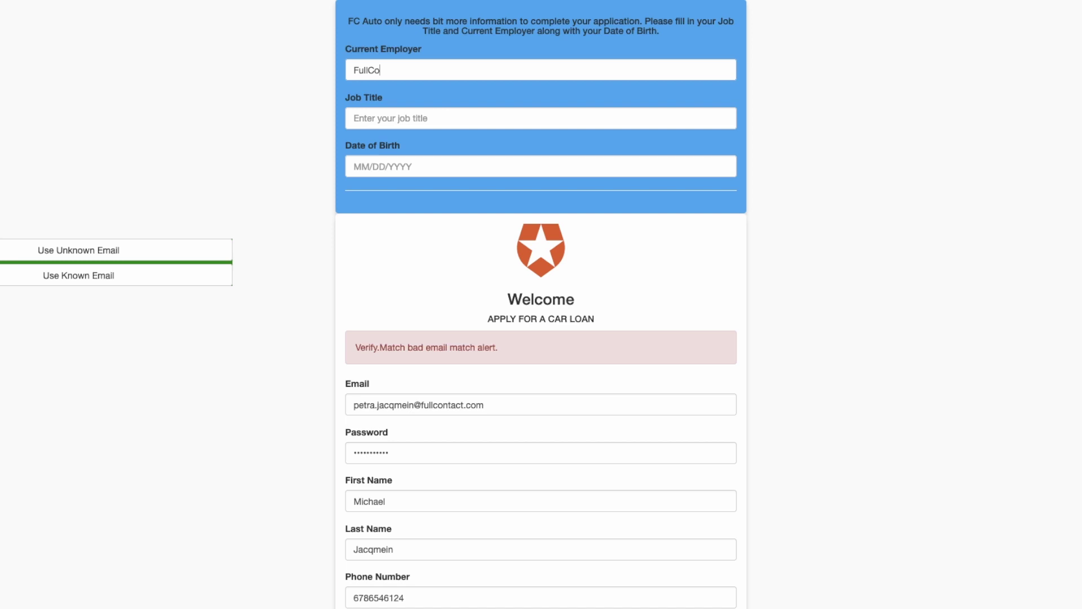
key("Tab")
type("Solutioneer")
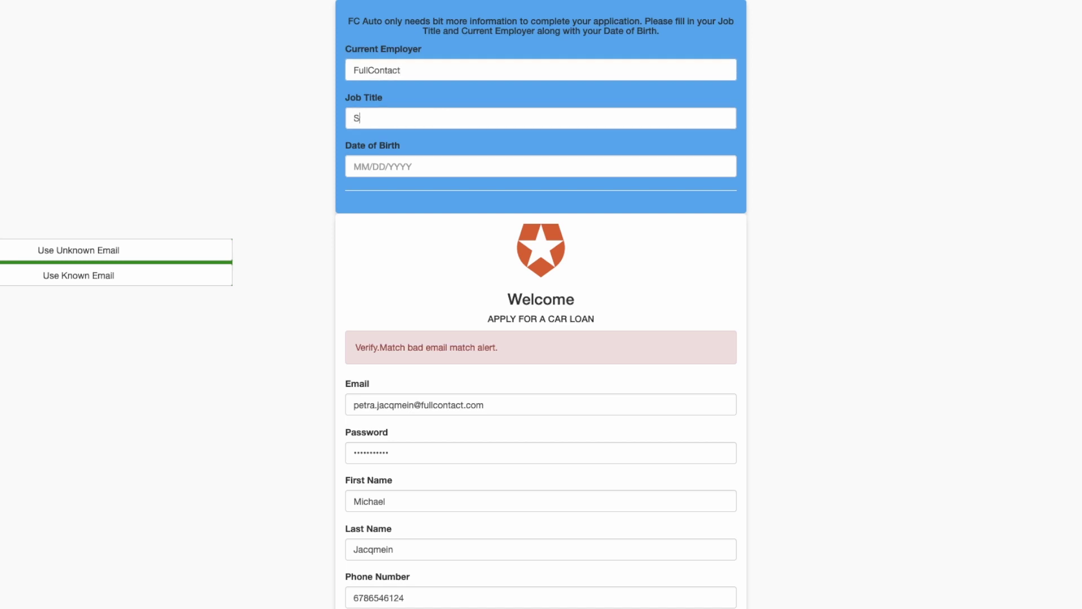
key("Tab")
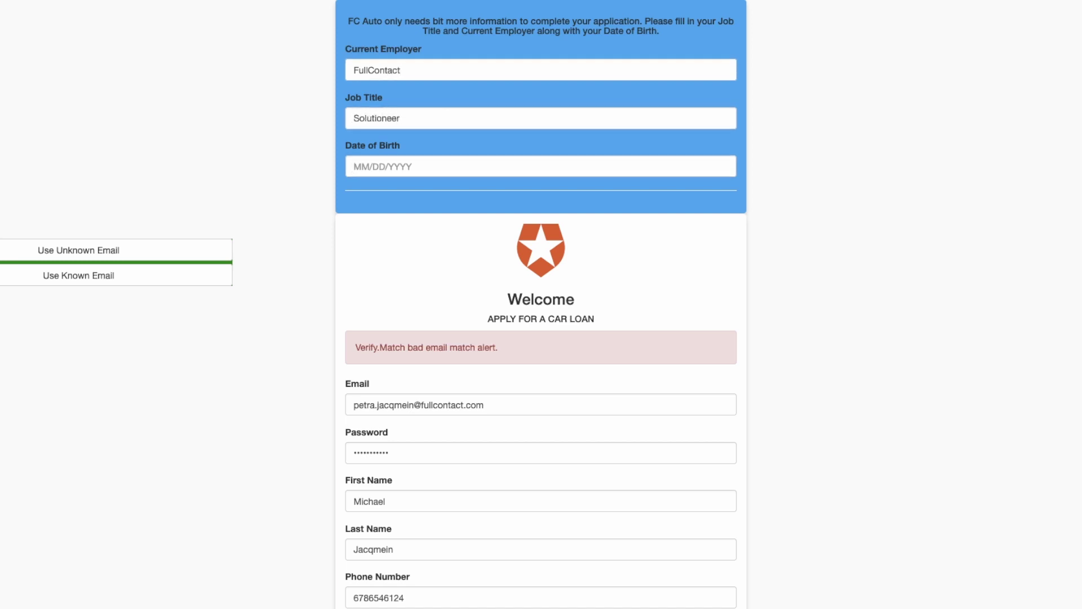
type("04/03/")
type("1985")
key("Return")
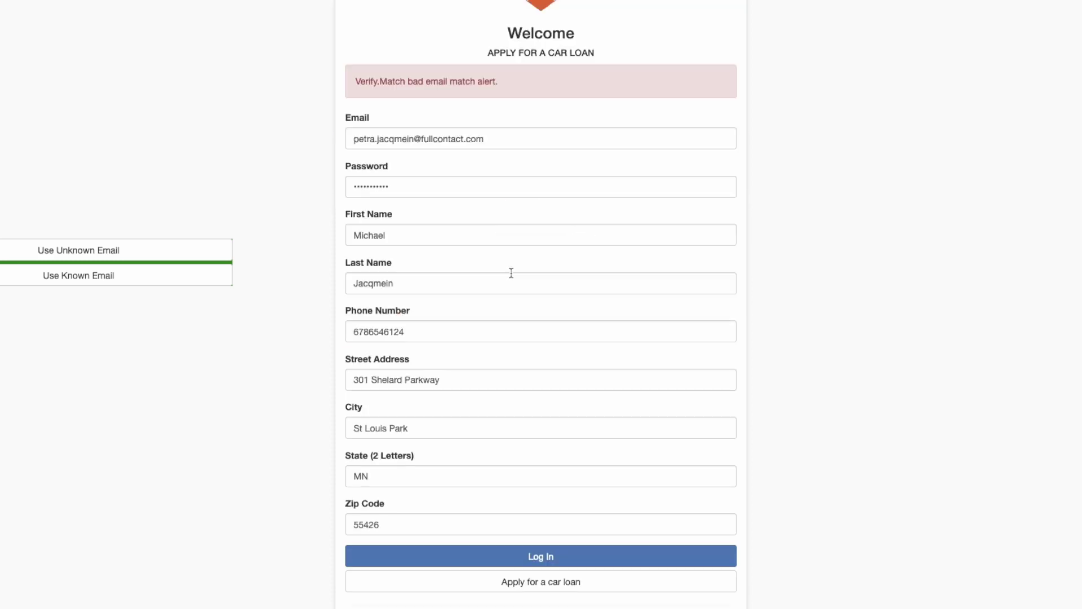
left_click(578, 572)
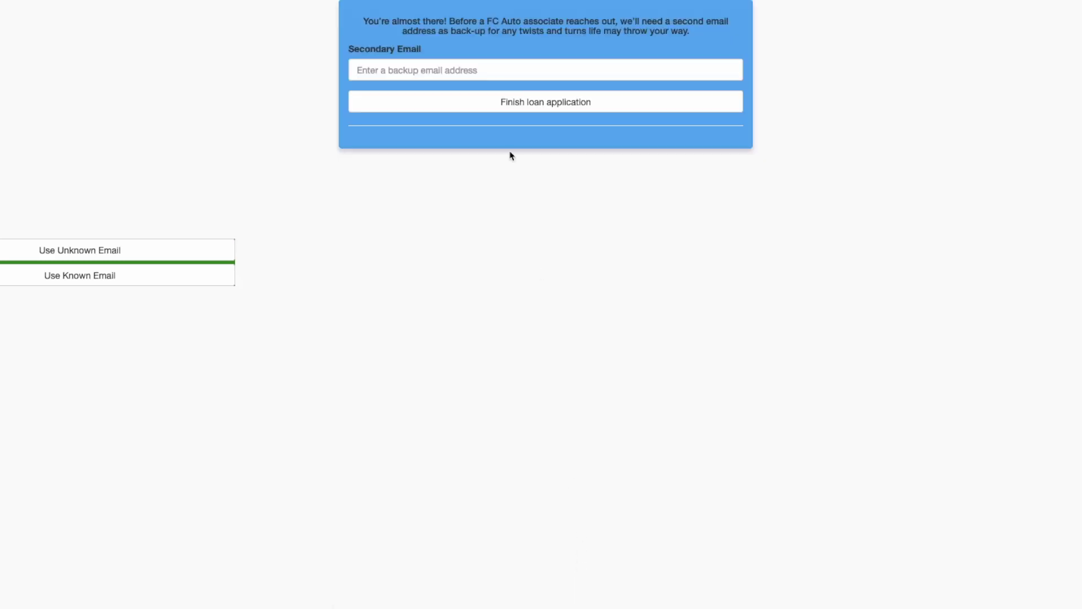
left_click(427, 71)
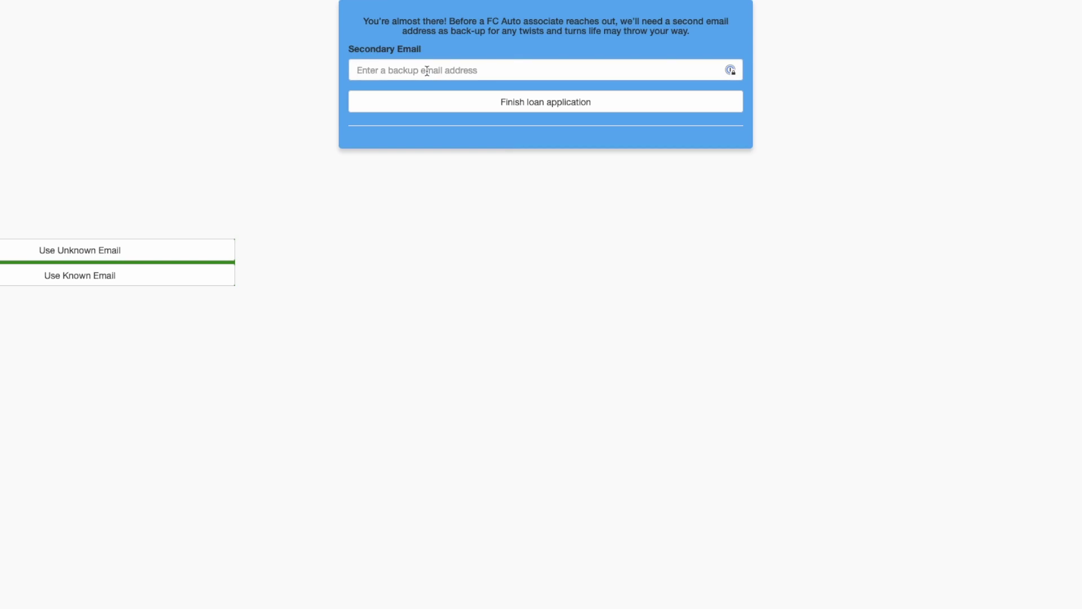
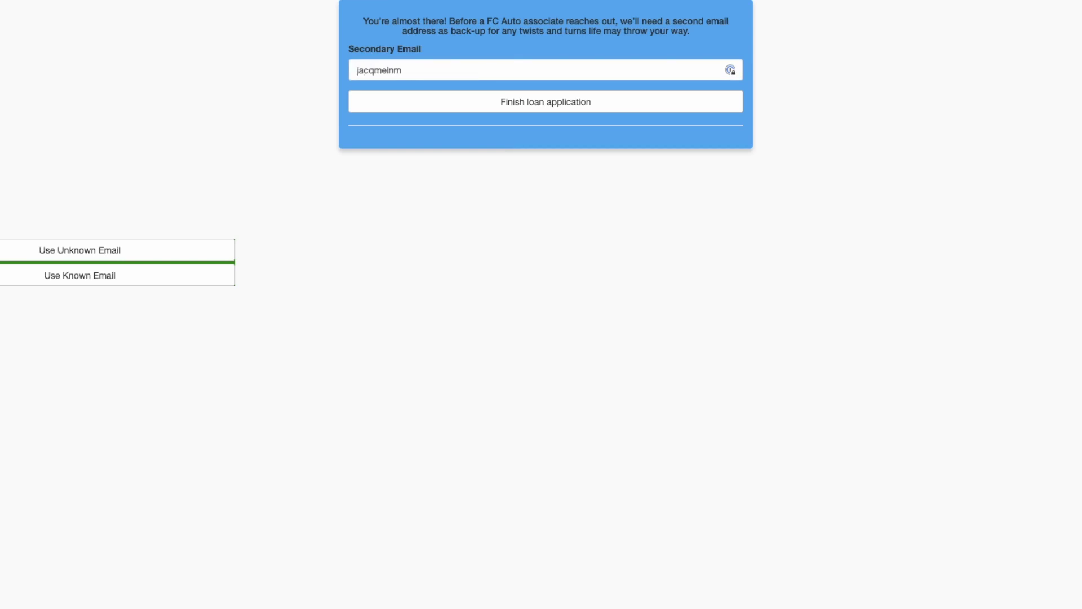
Step: Enter a secondary backup email address and finish the loan application
left_click(532, 113)
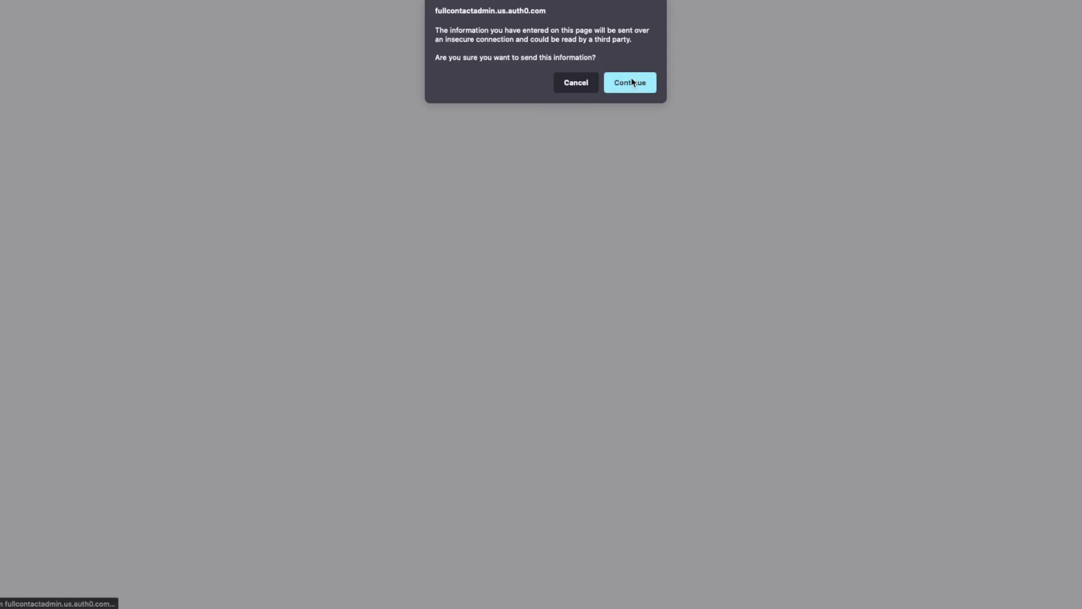
Step: Pass the insecure-connection warning, then check the new user's fullContact metadata: email unknown, risk 0.98
left_click(632, 82)
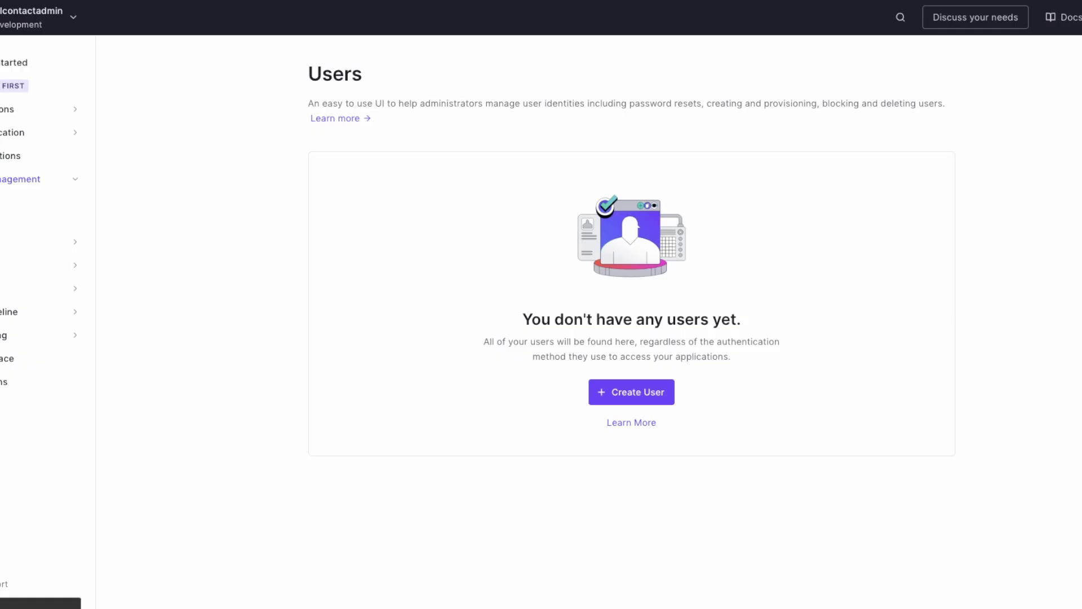
key("F5")
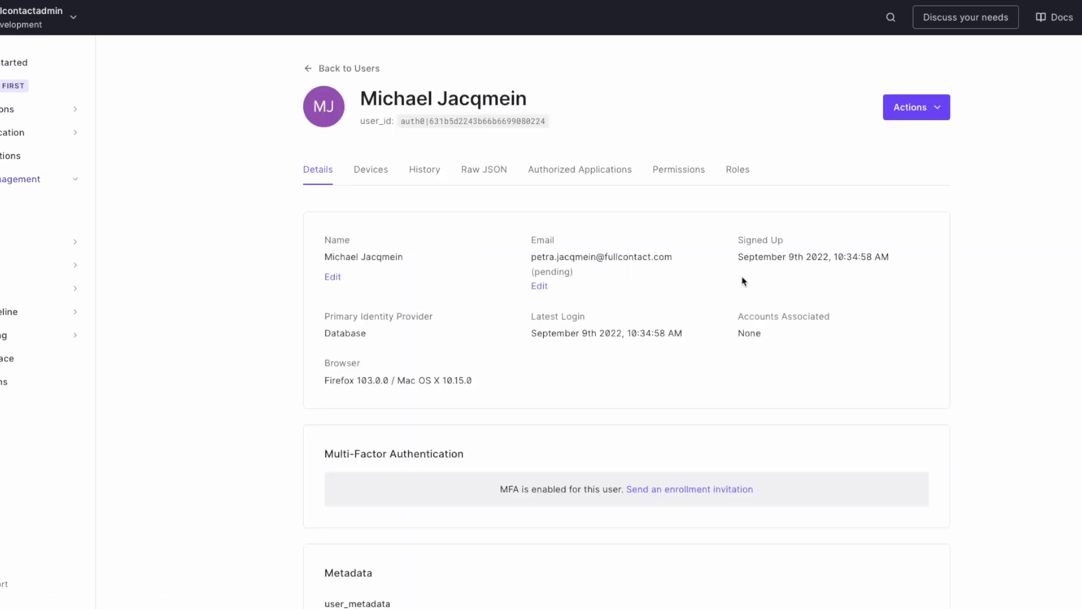
scroll(626, 338, "down", 8)
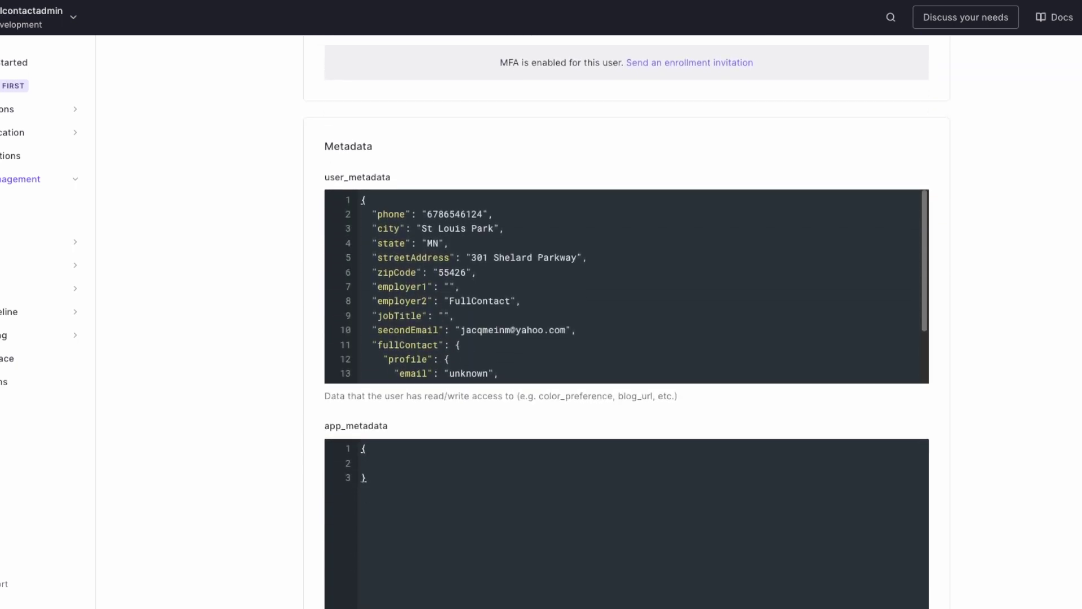
left_click_drag(928, 233, 928, 309)
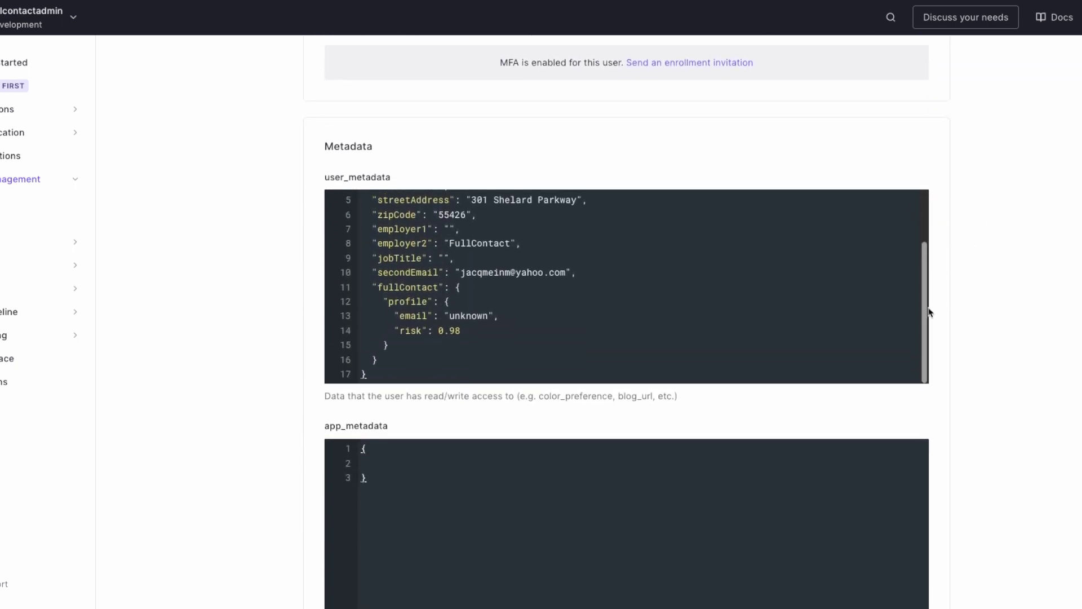
left_click(407, 316)
left_click(457, 316)
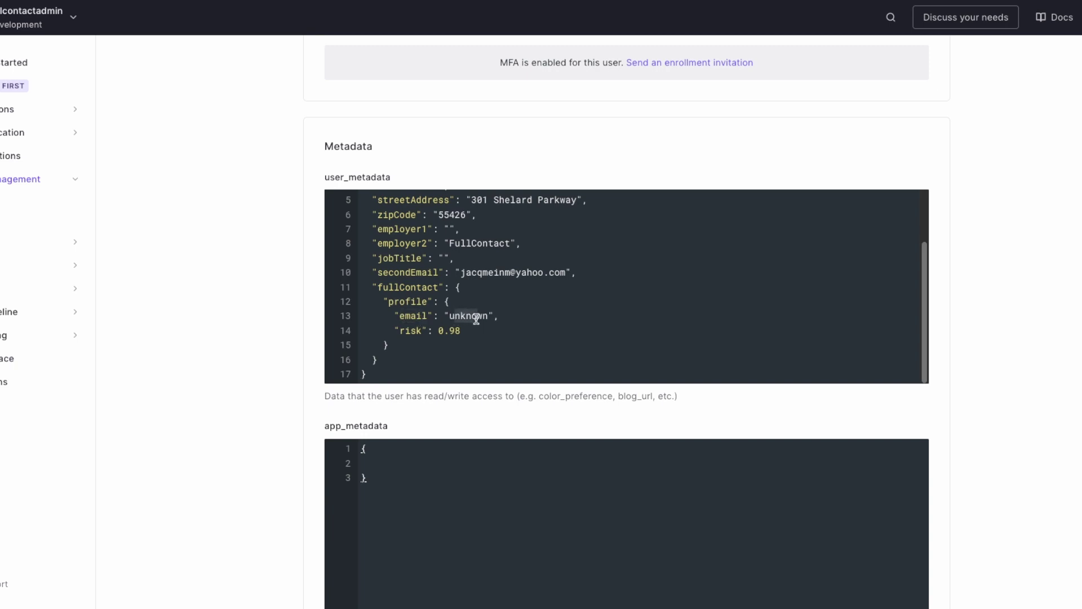
left_click(464, 331)
double_click(452, 331)
scroll(958, 248, "up", 6)
scroll(964, 252, "up", 2)
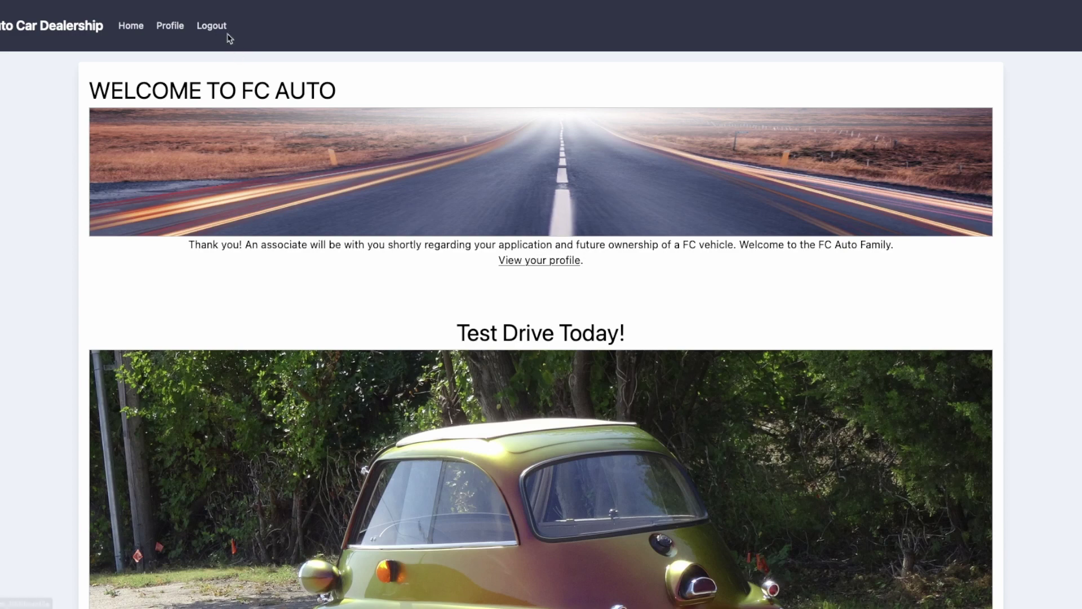
Step: Log out and fill a new loan form: Finance, Individual, $2000 down payment
left_click(213, 27)
left_click(219, 246)
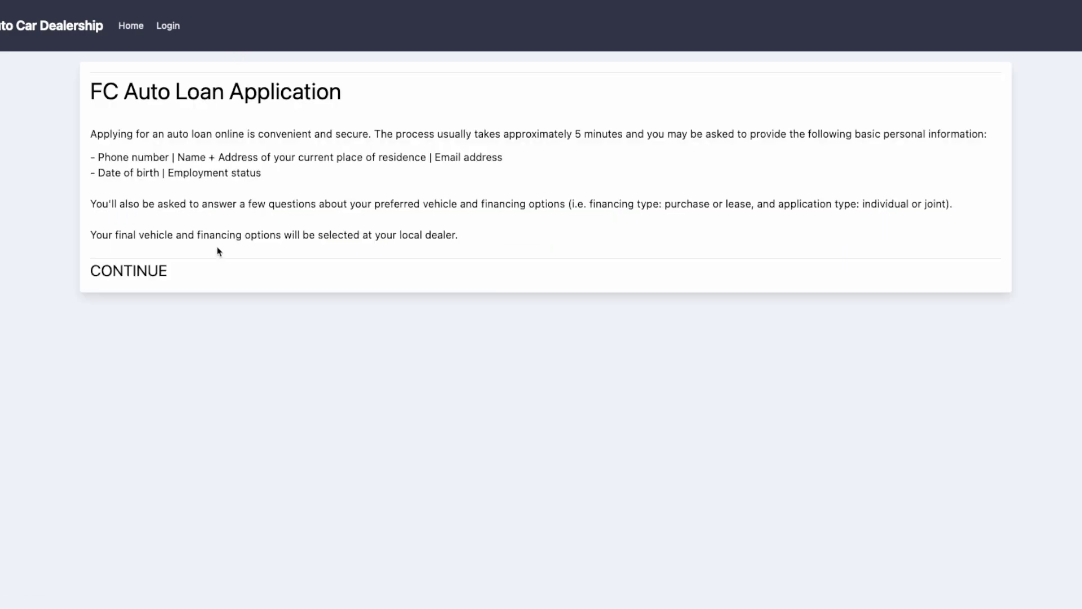
left_click(160, 270)
left_click(133, 329)
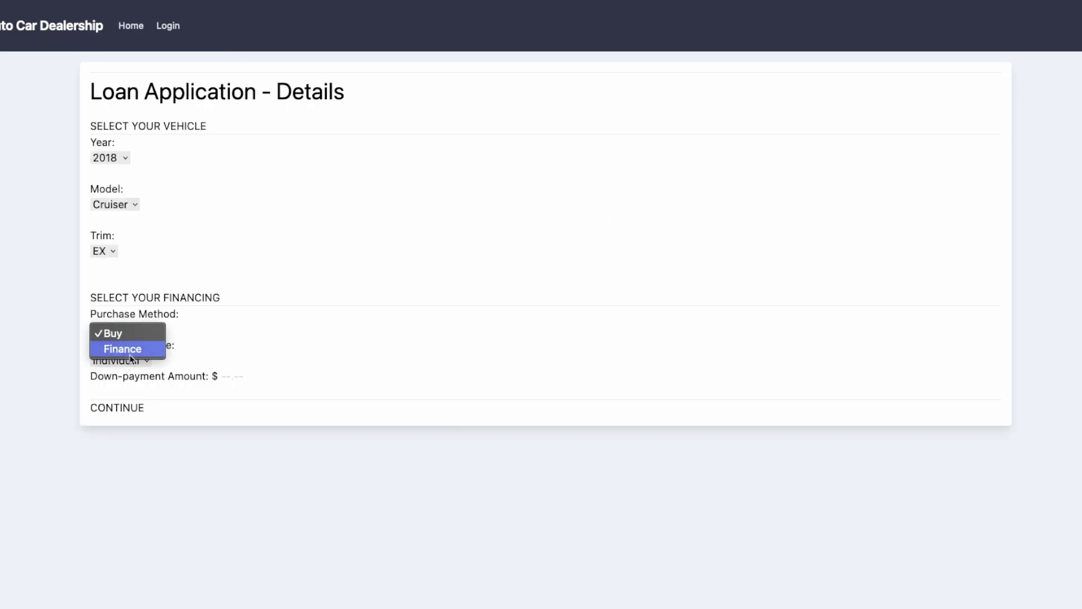
left_click(134, 348)
left_click(137, 366)
left_click(137, 366)
left_click(243, 379)
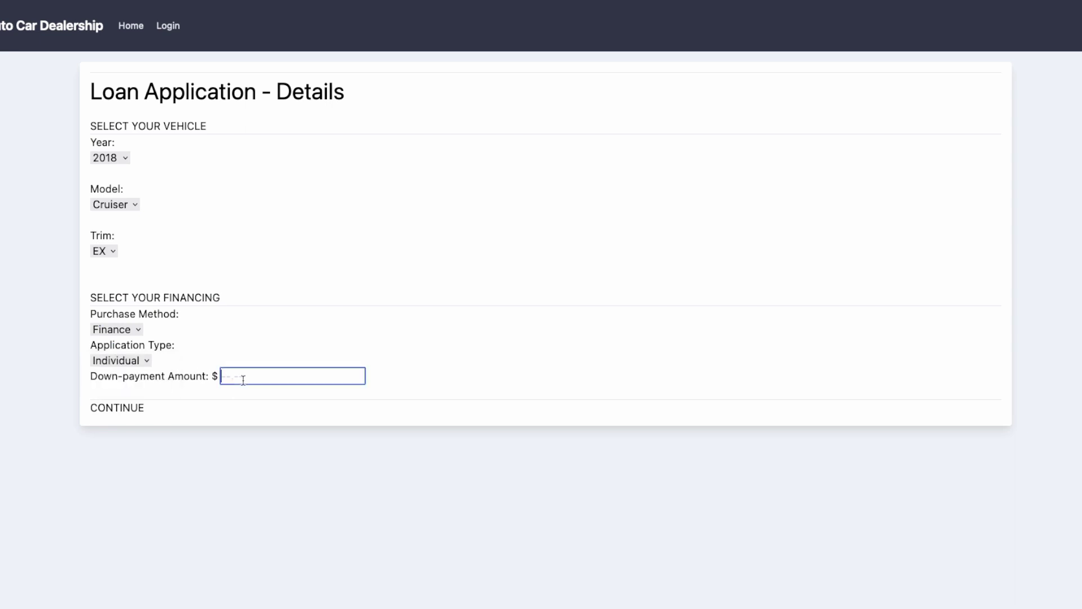
type("2000")
Step: Autofill the sign-up with known-applicant demo data and apply for the car loan
left_click(134, 410)
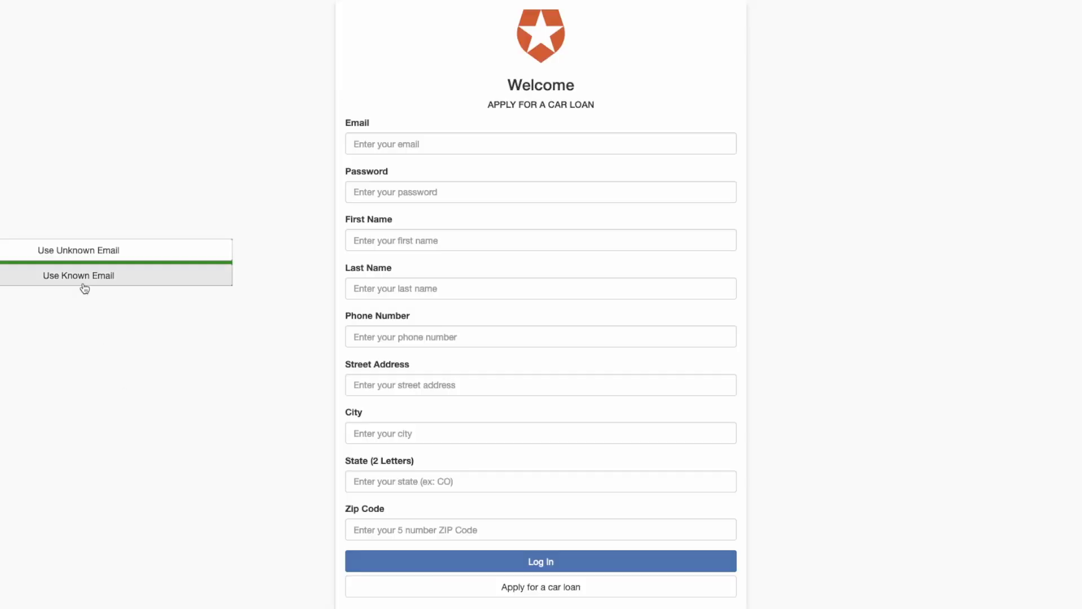
left_click(83, 282)
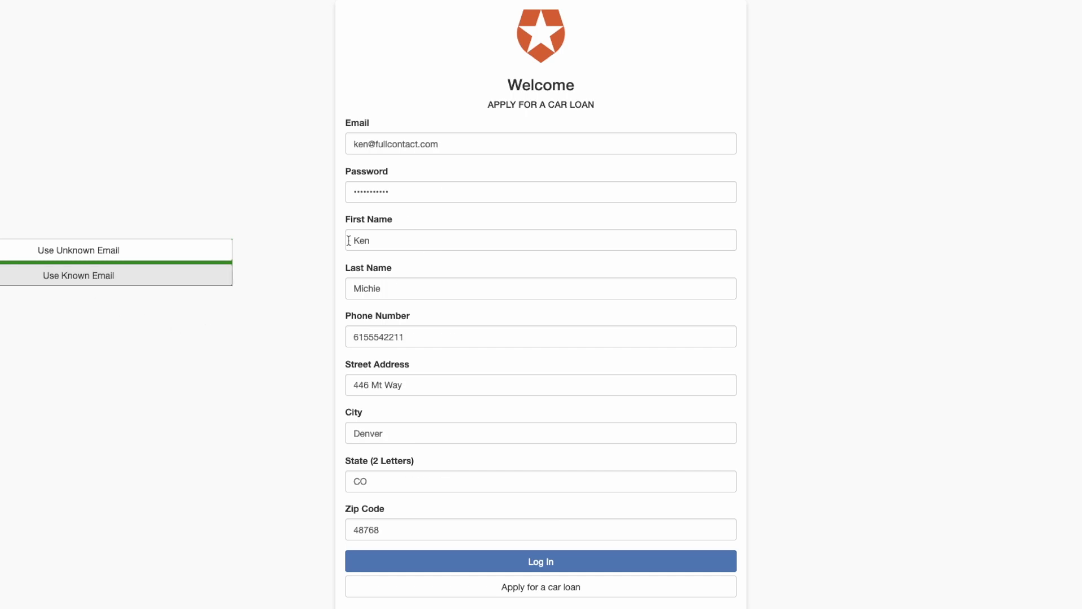
left_click(645, 590)
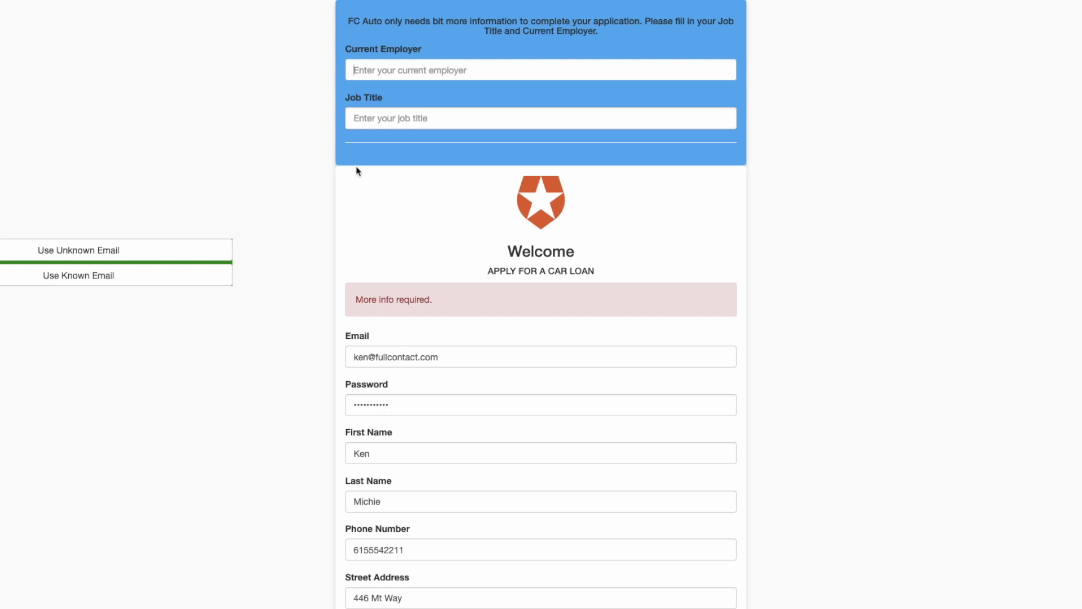
Step: Enter FullContact as current employer and CTO as job title
type("FullContact")
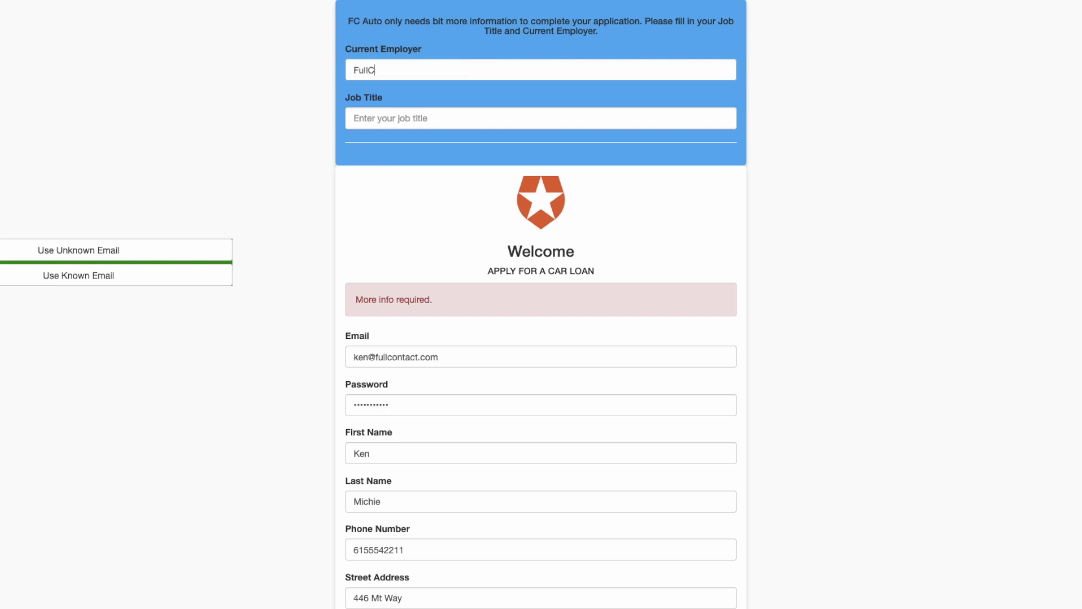
key("Tab")
type("CTO")
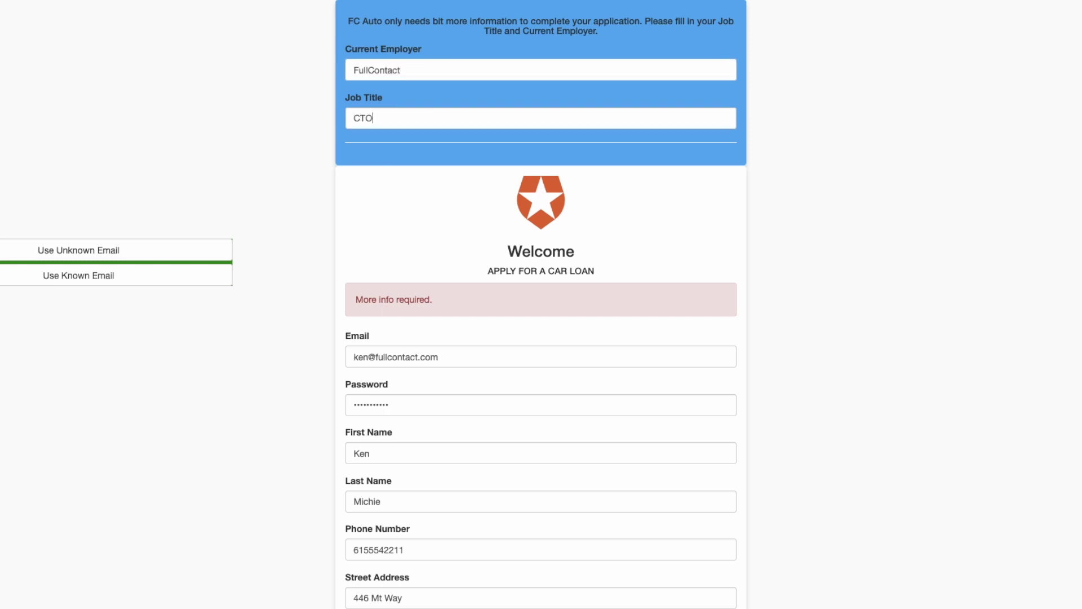
scroll(512, 201, "down", 4)
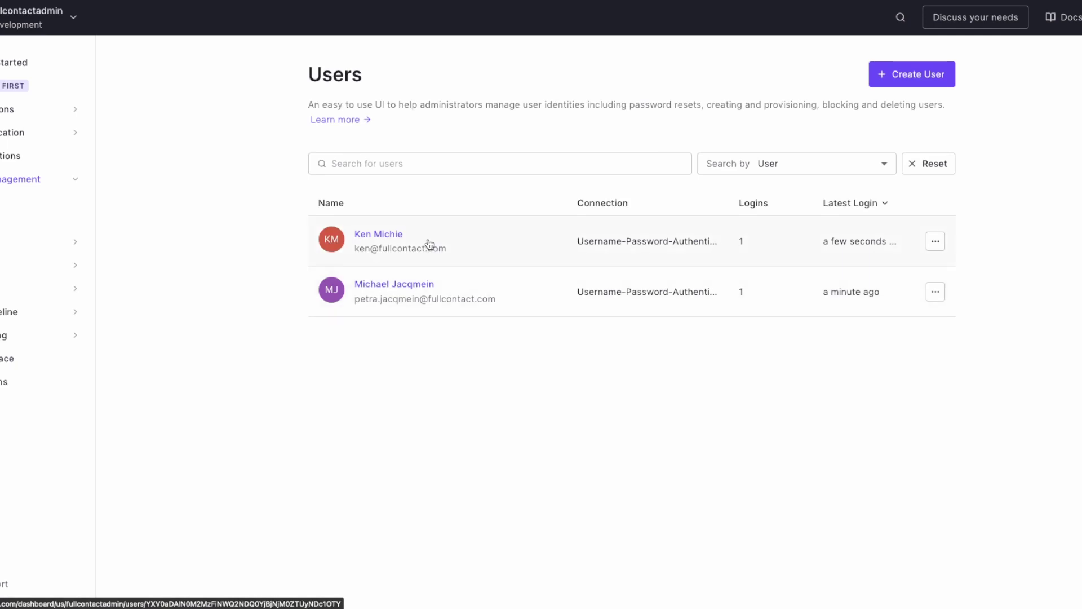
Step: Open the newest user's record and locate its fullContact metadata: email self, risk 0.9
left_click(430, 244)
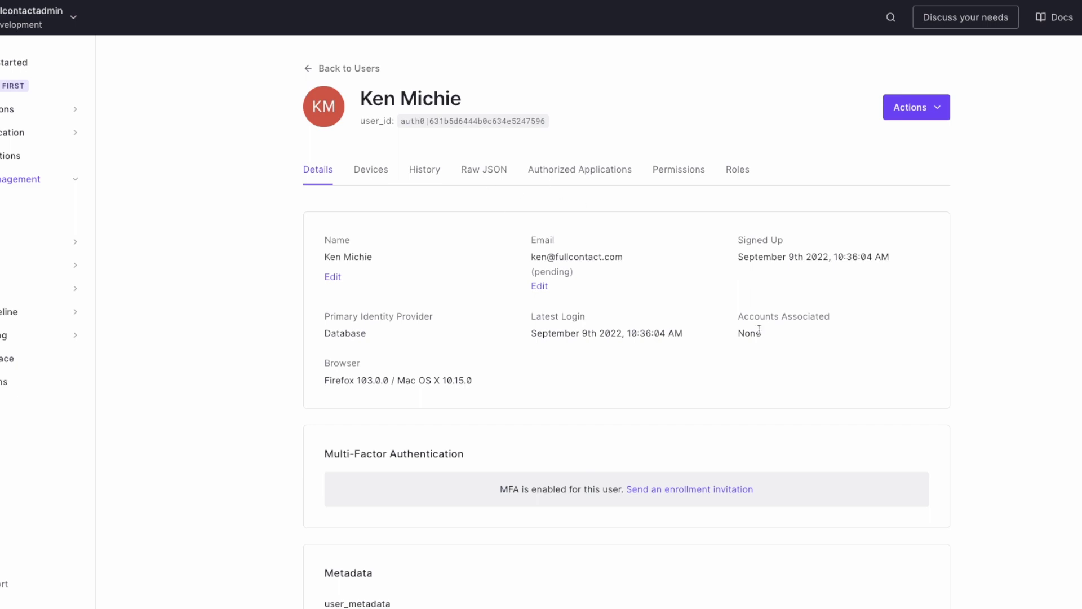
scroll(759, 330, "down", 9)
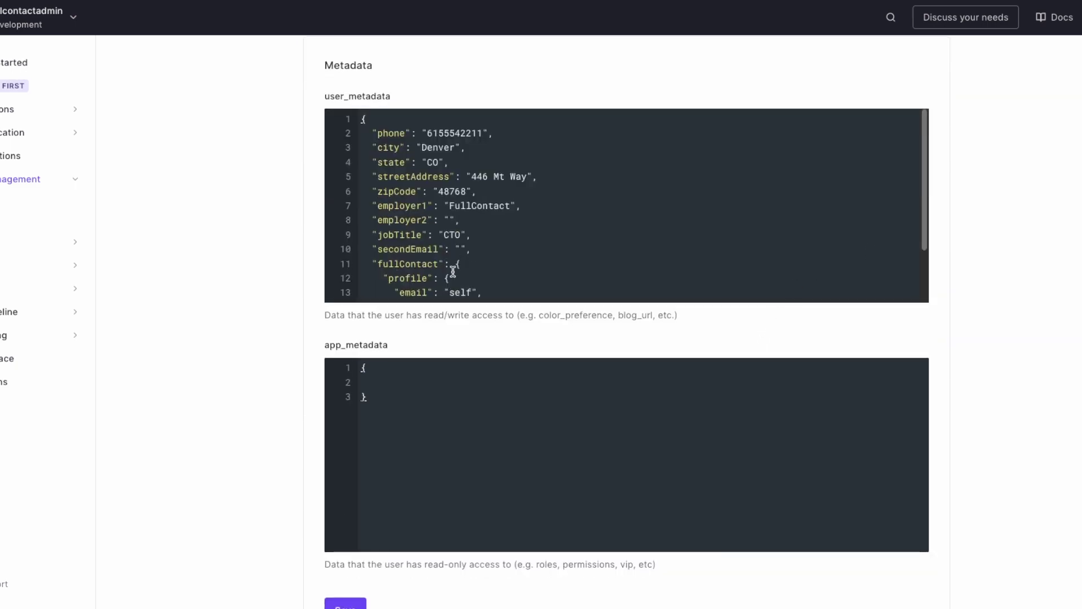
left_click_drag(926, 181, 910, 241)
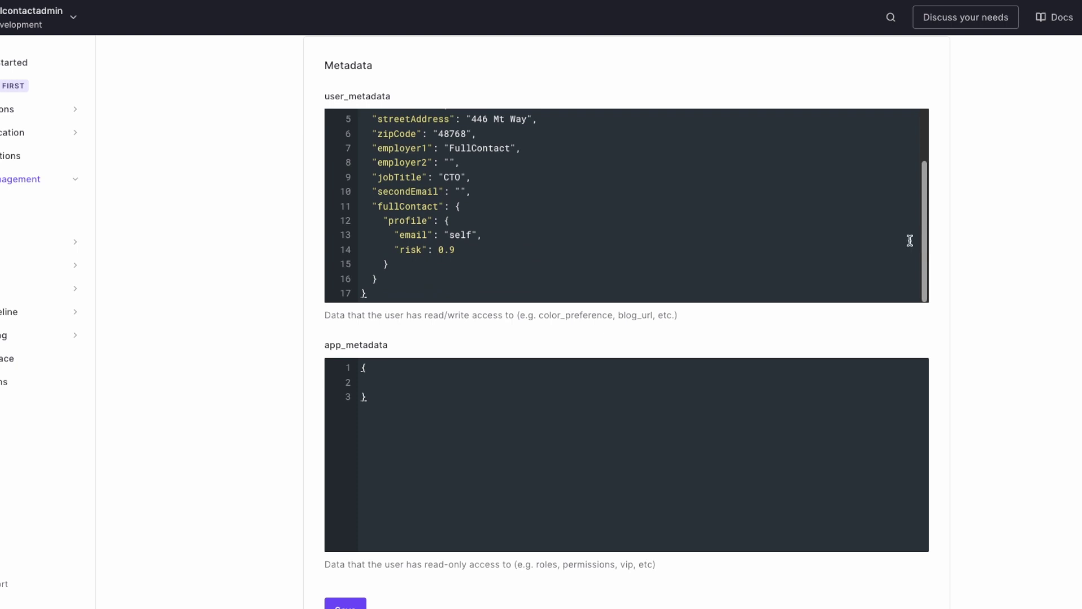
left_click_drag(449, 235, 469, 234)
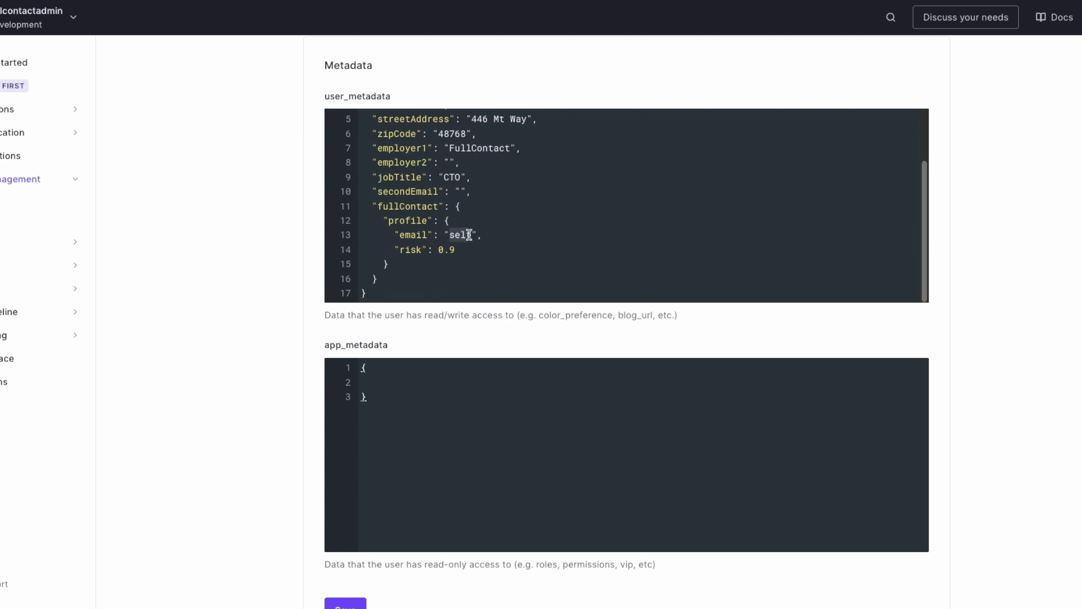
left_click(470, 235)
left_click_drag(926, 204, 917, 119)
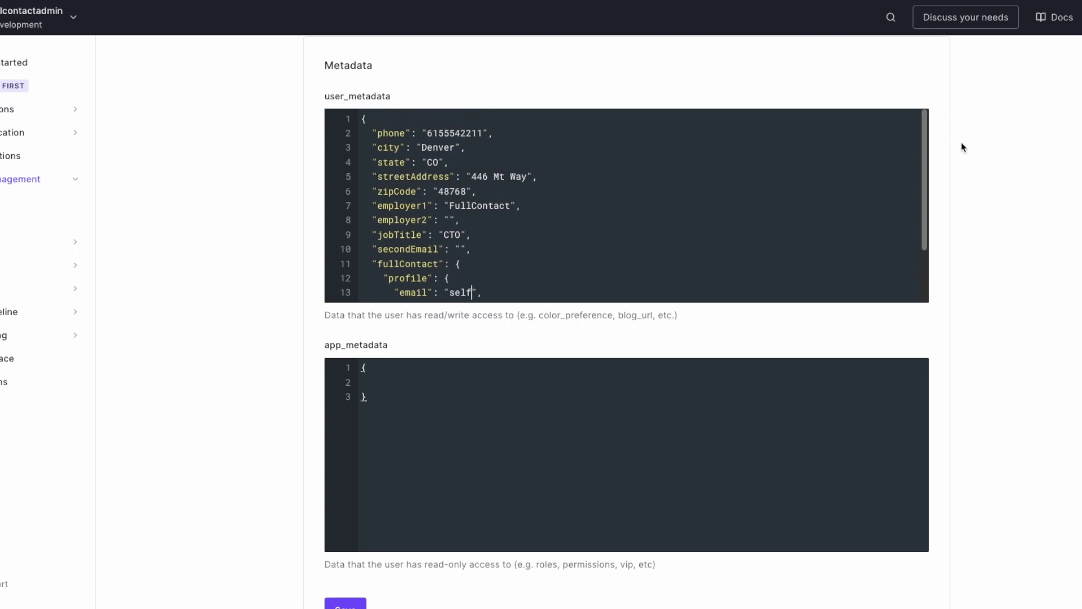
Step: Scroll back up through the applicant's Auth0 user record showing the FullContact metadata
scroll(1012, 174, "up", 1)
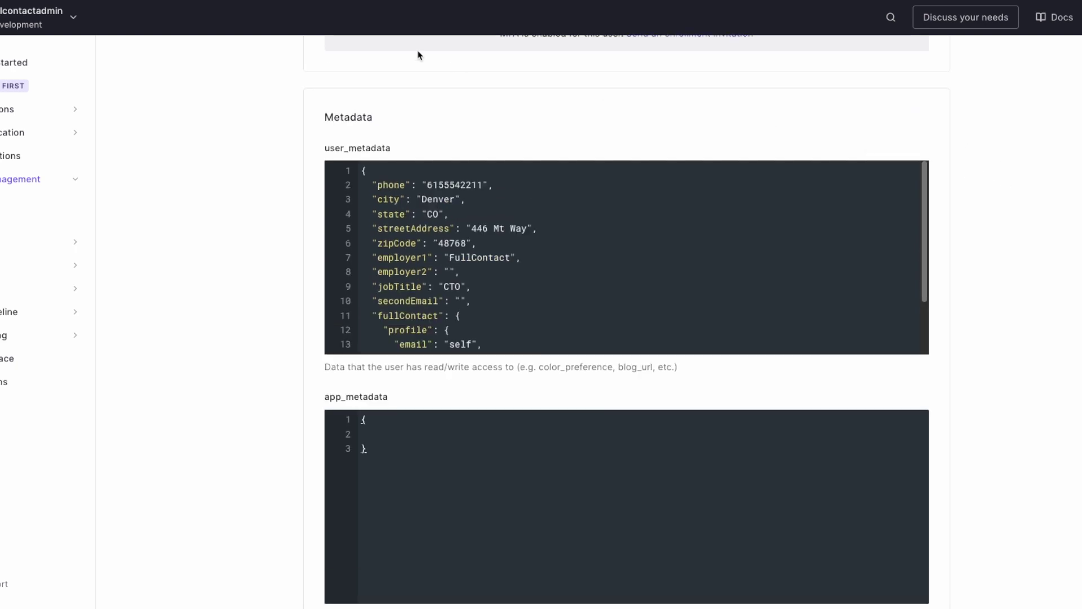